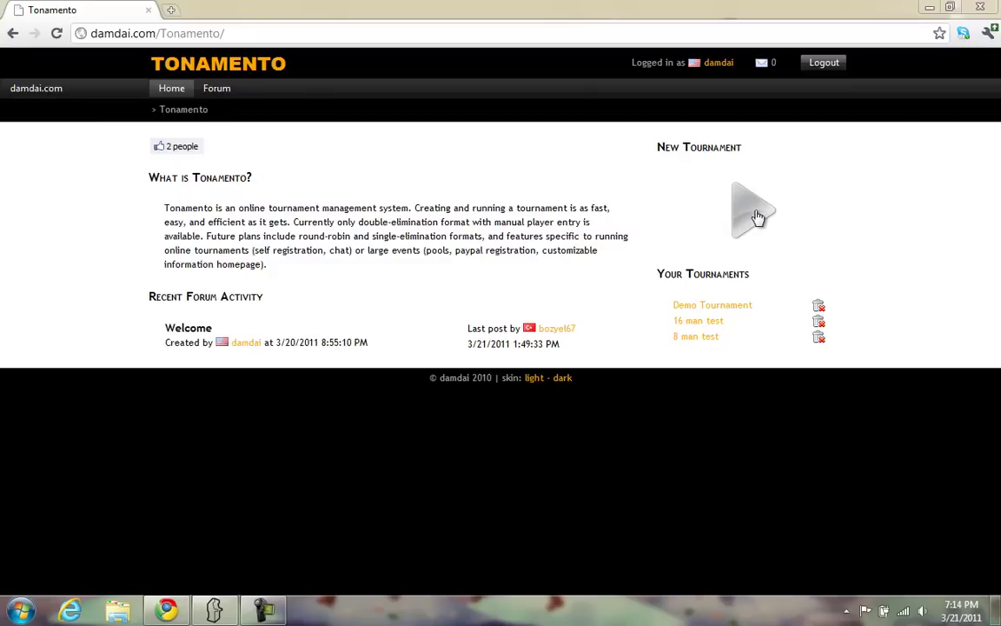
Create a new tournament from the Tonamento home page
click(757, 216)
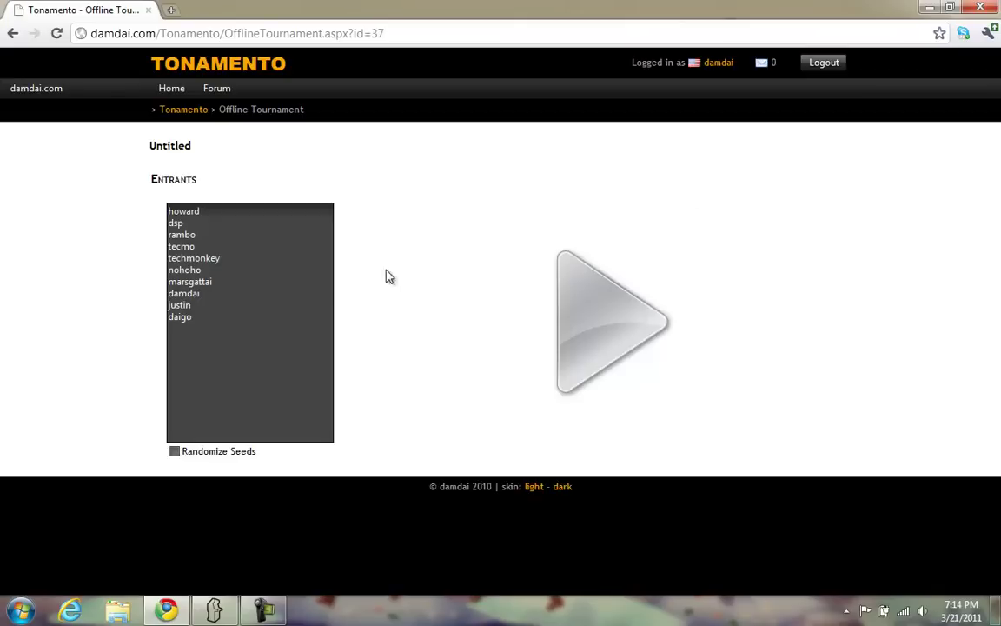
Turn on the Randomize Seeds option for the tournament
drag(260, 316, 168, 200)
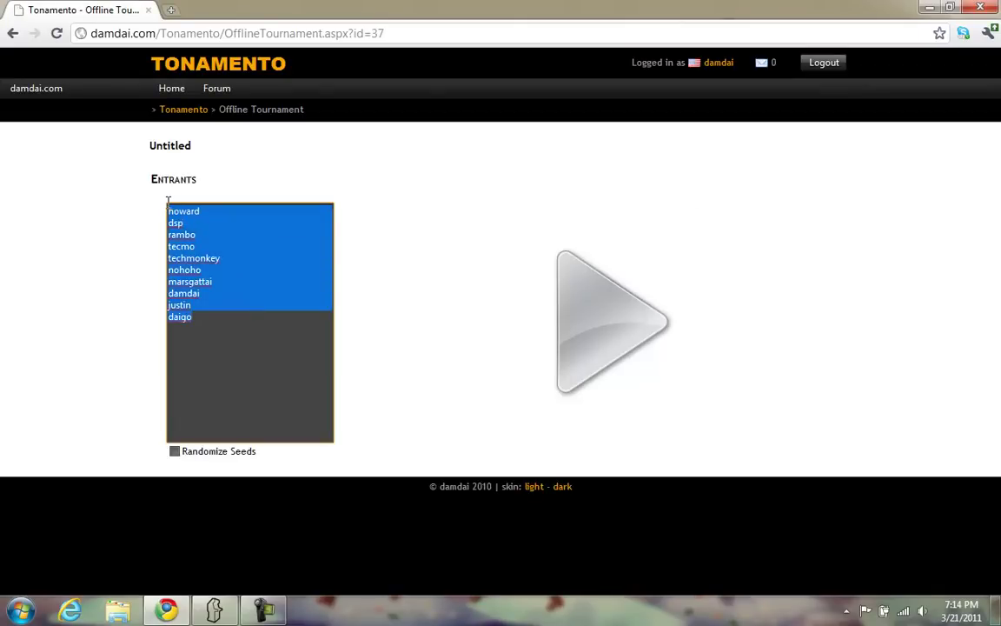
click(257, 339)
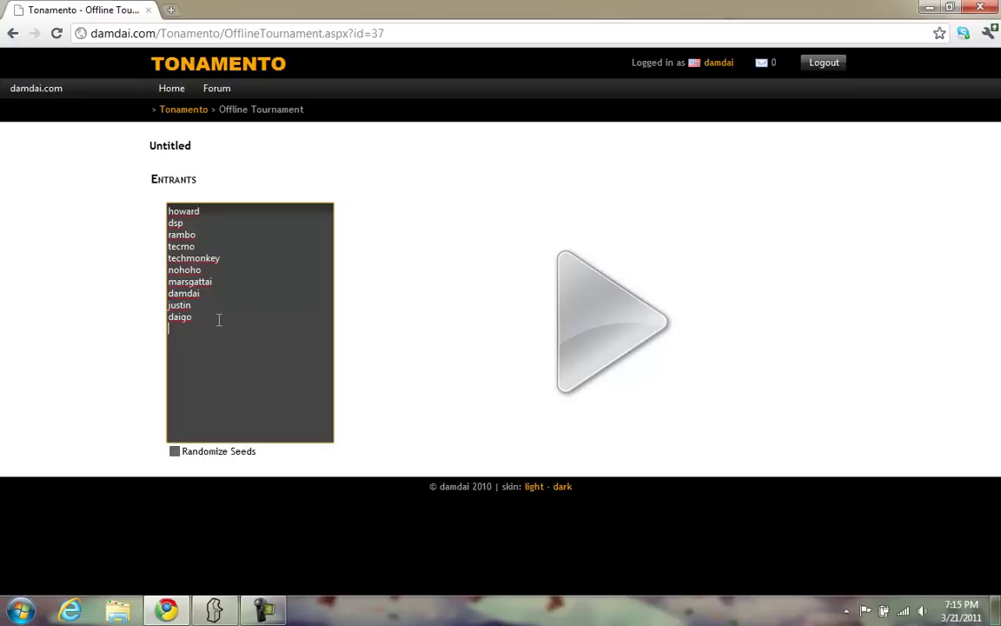
click(241, 212)
key(Up)
click(175, 452)
Delete the daigo line from the entrant list, leaving nine players
click(244, 302)
key(Right)
key(shift+Down)
key(Delete)
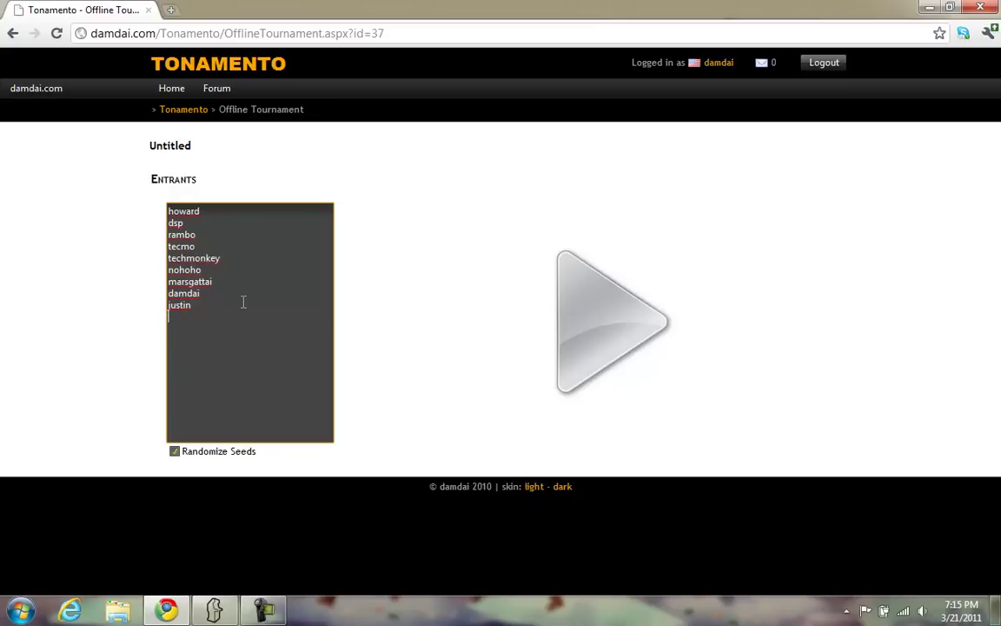
Start the tournament and review the generated seeds and bracket with byes
click(611, 324)
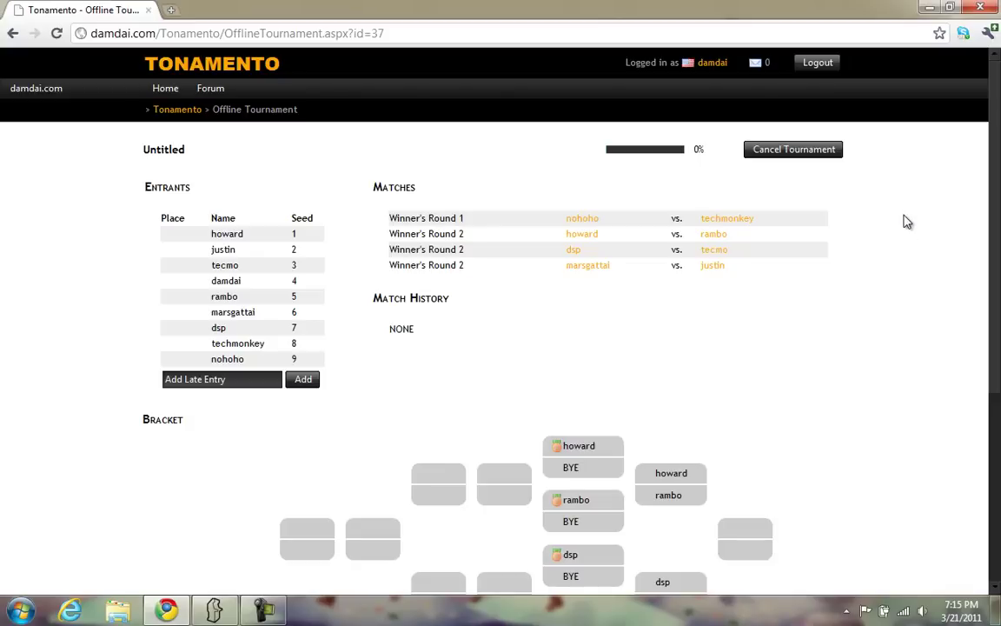
scroll(904, 221, down, 3)
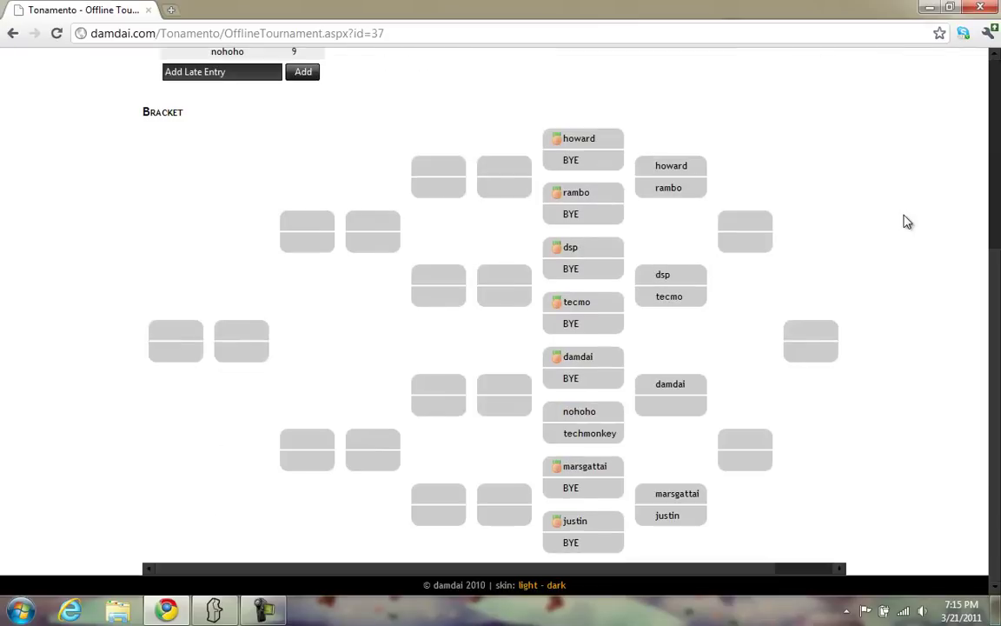
scroll(904, 221, up, 3)
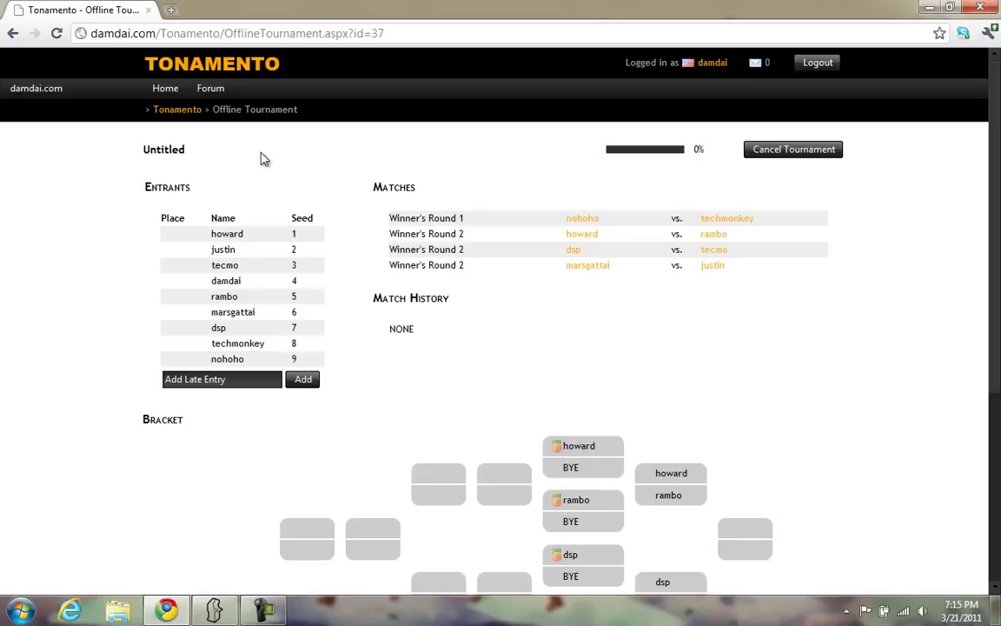
Change the tournament title from Untitled to 'Demo Tournament'
click(167, 150)
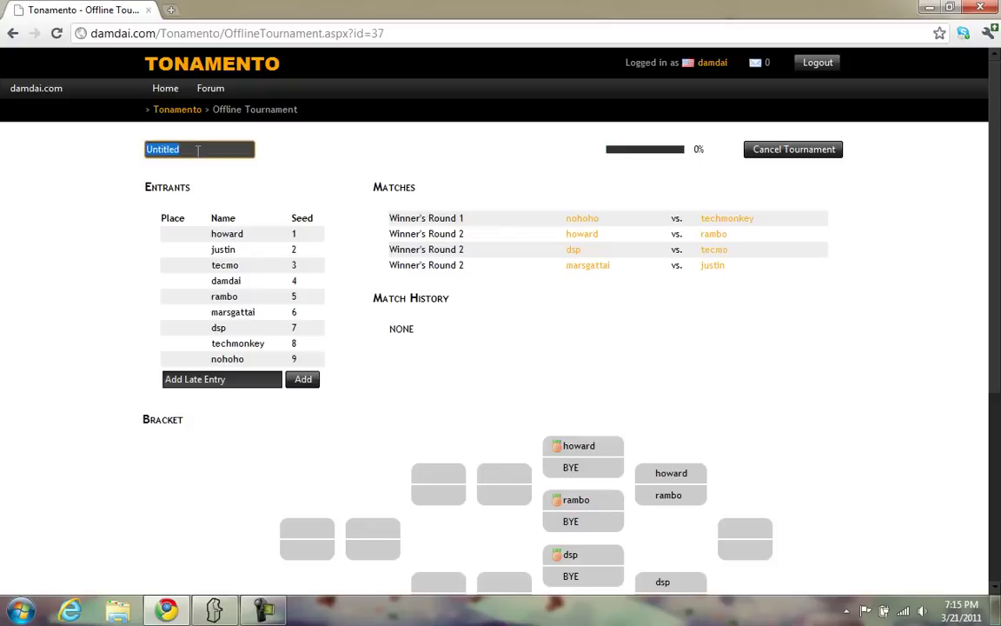
text(Demo Tournament)
key(Return)
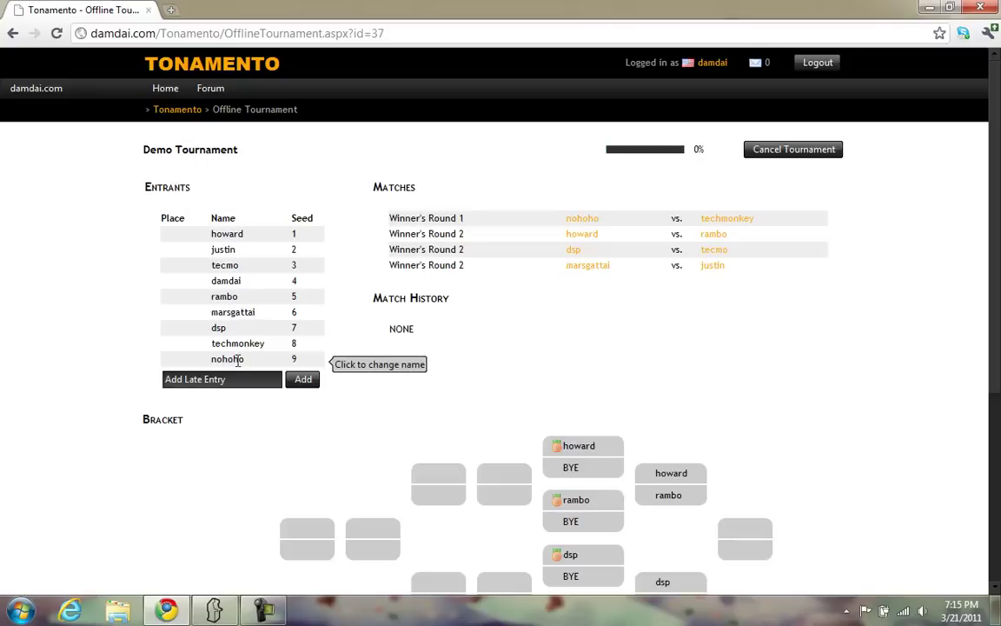
Change seed 1's name from howard to tetsuosan
click(246, 240)
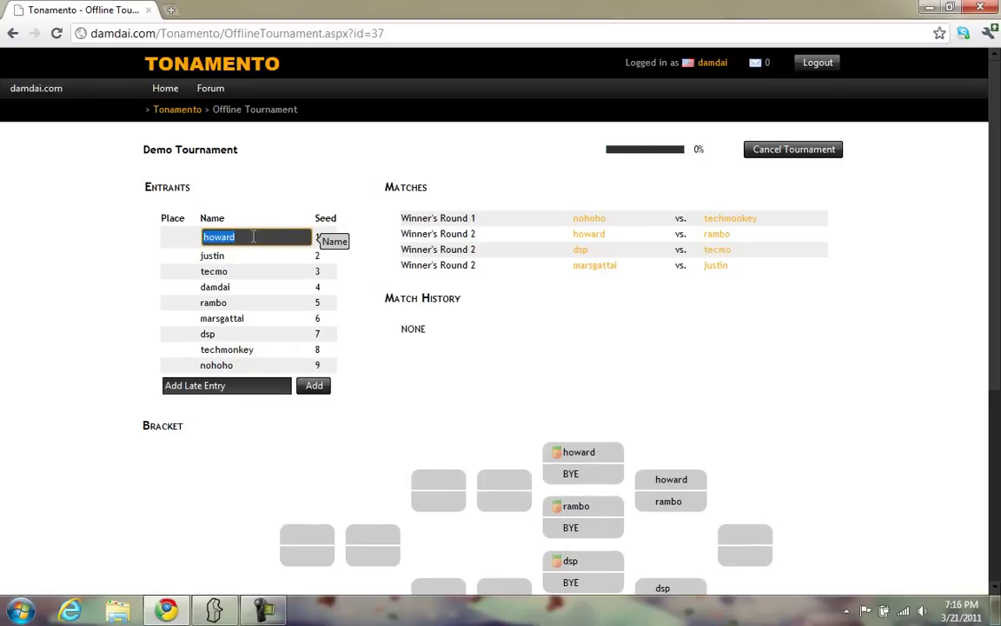
text(tetsus)
key(BackSpace)
text(osan)
key(Return)
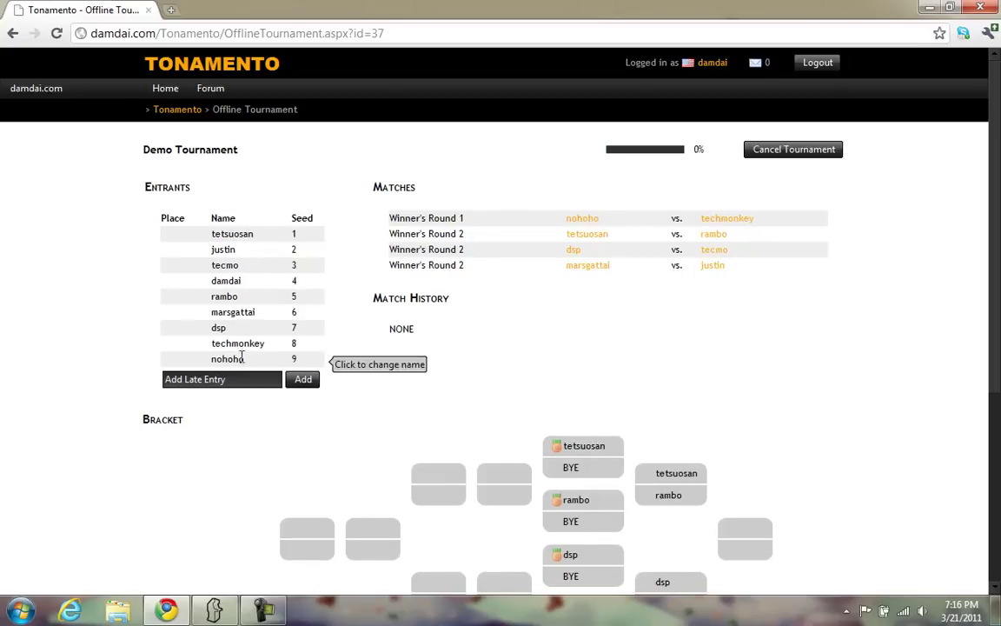
click(232, 379)
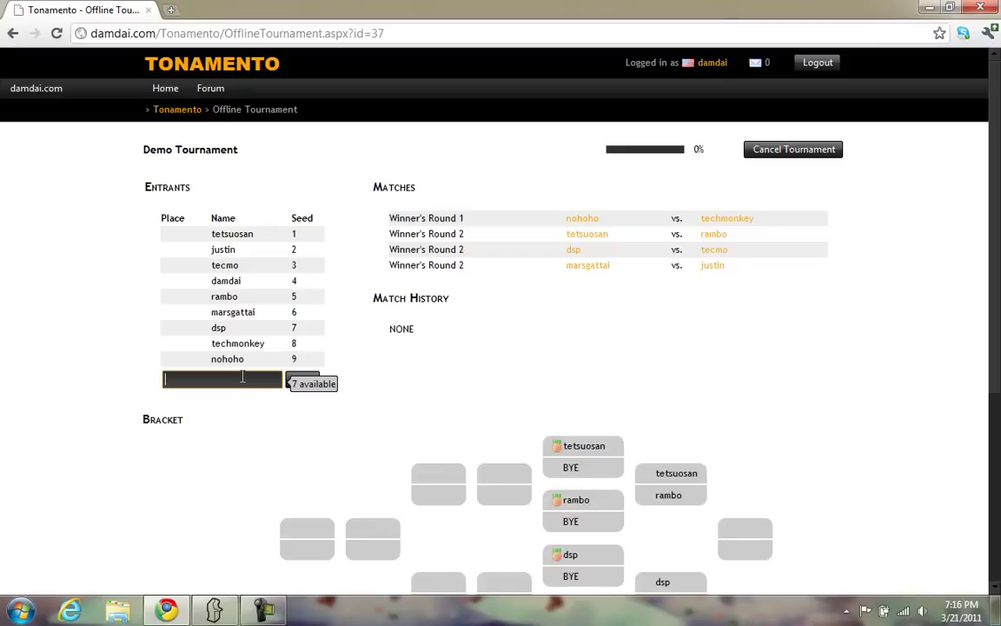
Add daigo as a late entry at seed 10 and check the new dsp match
text(daigo)
key(Return)
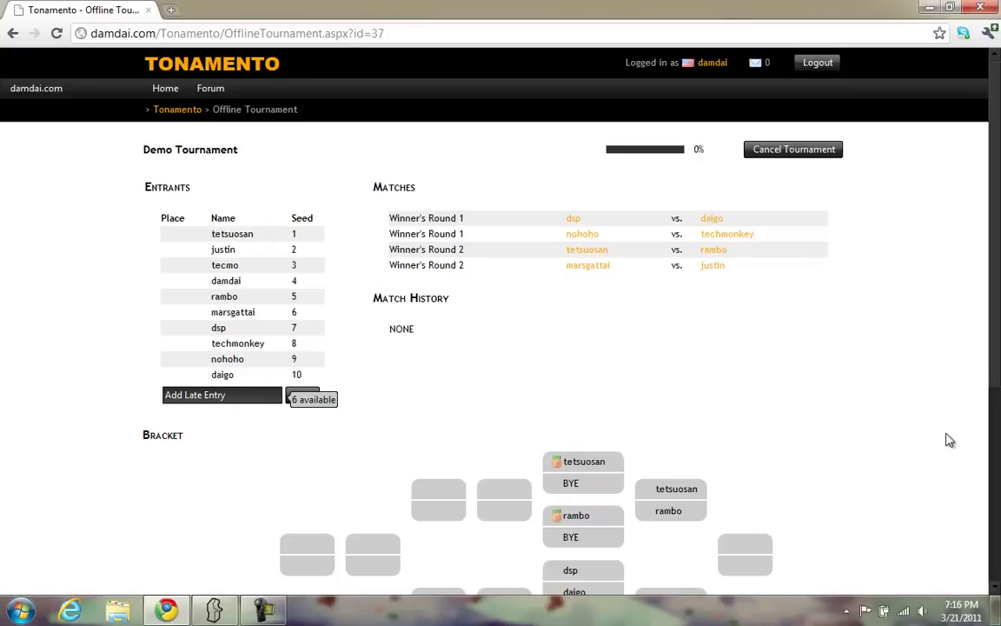
scroll(949, 441, down, 4)
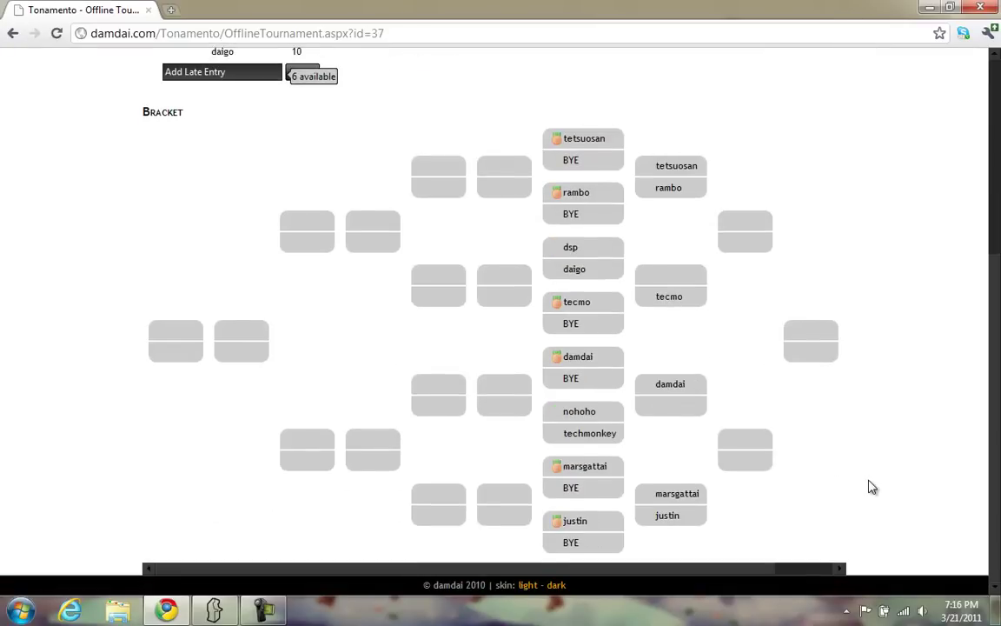
scroll(902, 484, up, 4)
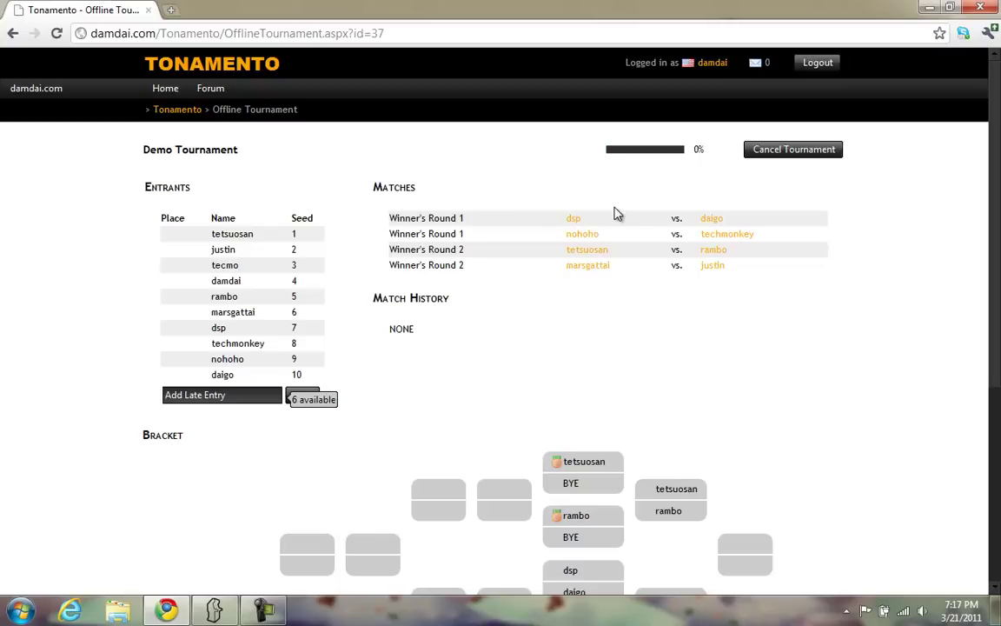
Undo a mistaken daigo win and record dsp as the winner over daigo
click(711, 219)
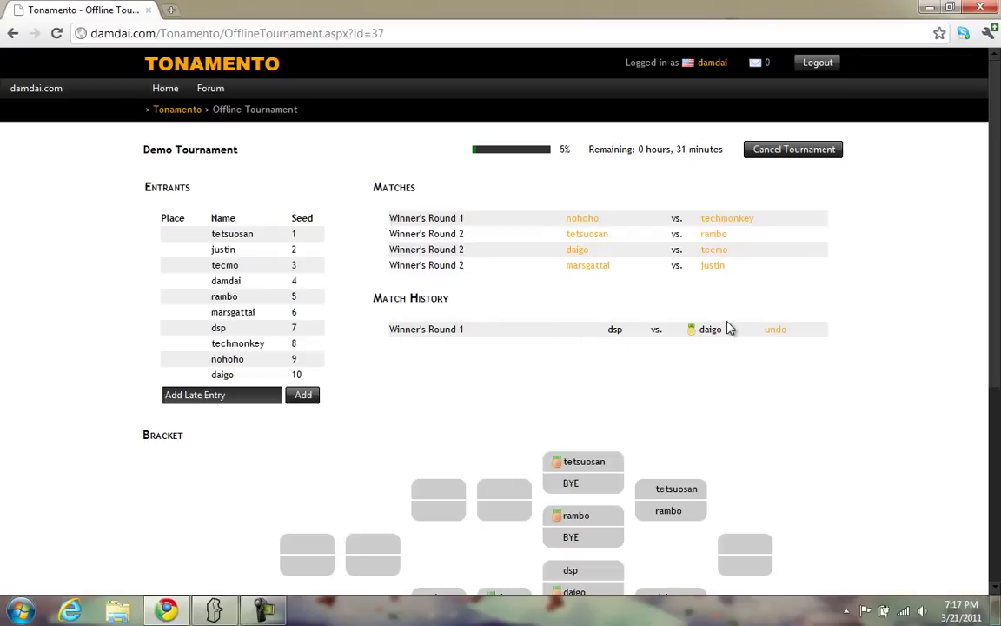
click(775, 329)
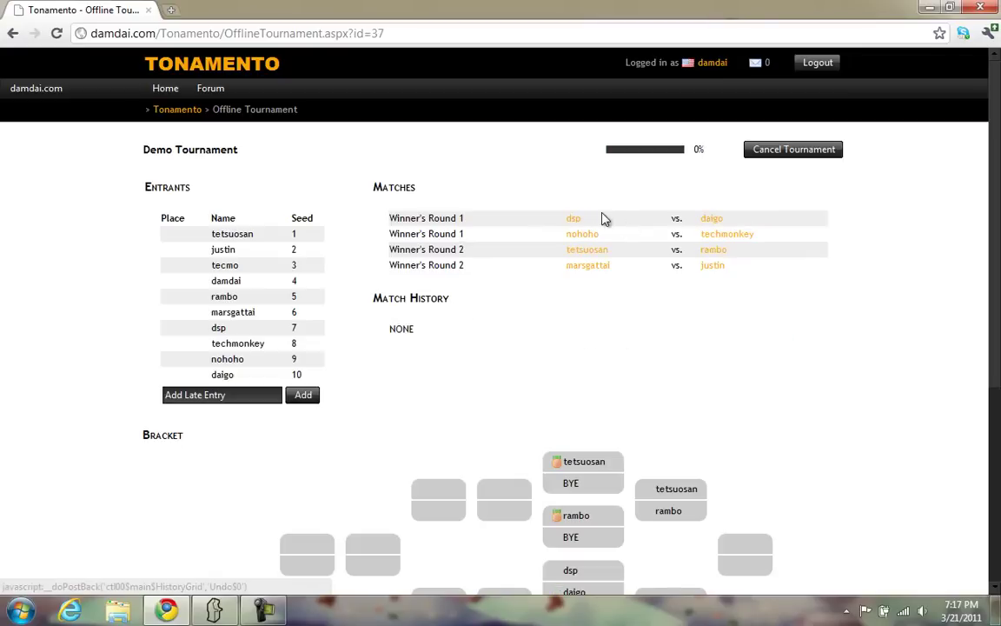
click(574, 220)
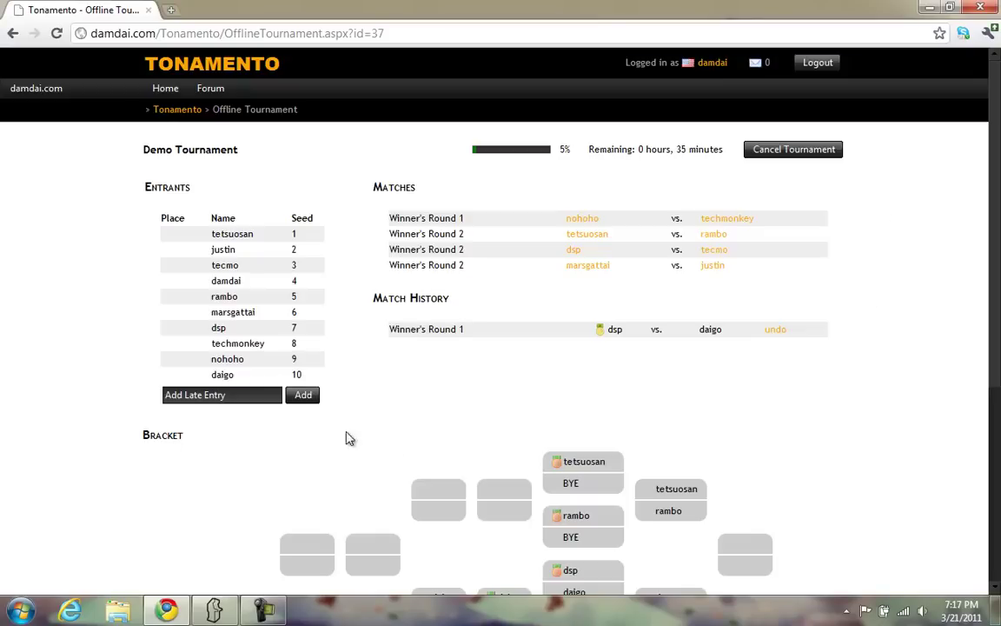
Cancel the tournament and start it again with jwong as the eleventh entrant
click(247, 398)
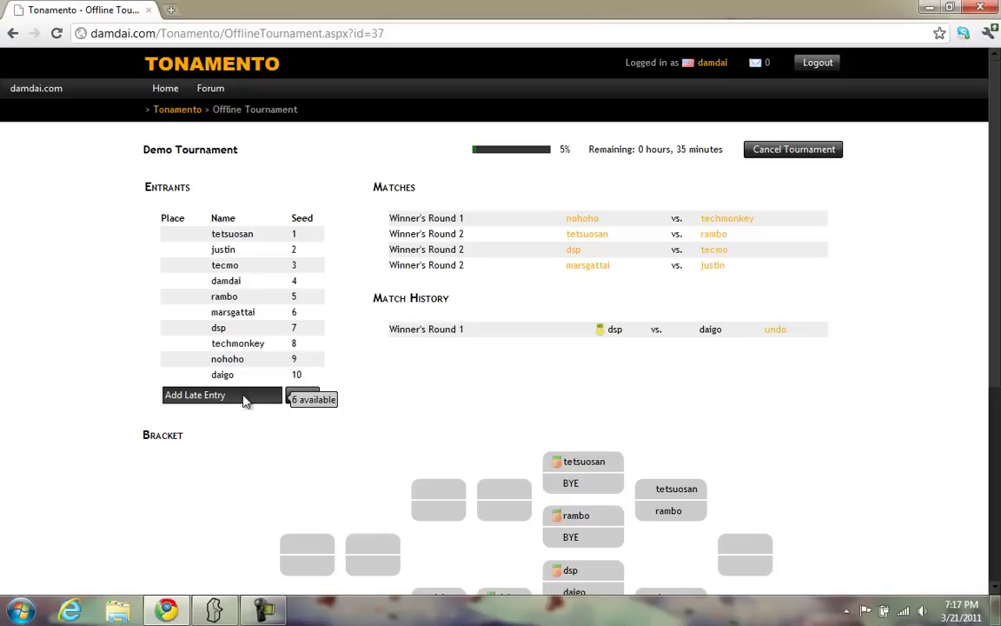
click(792, 153)
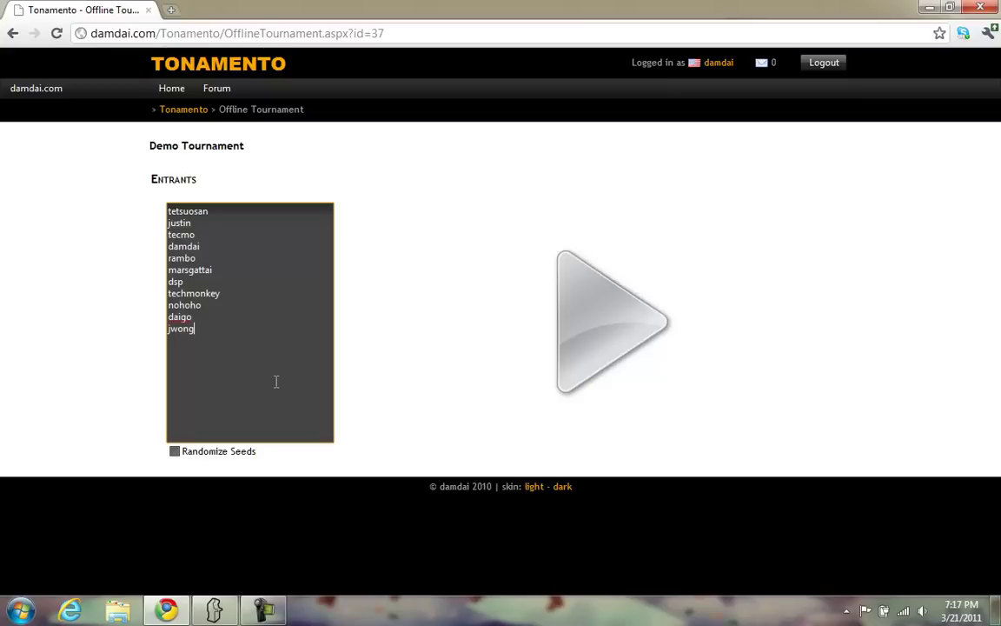
click(615, 342)
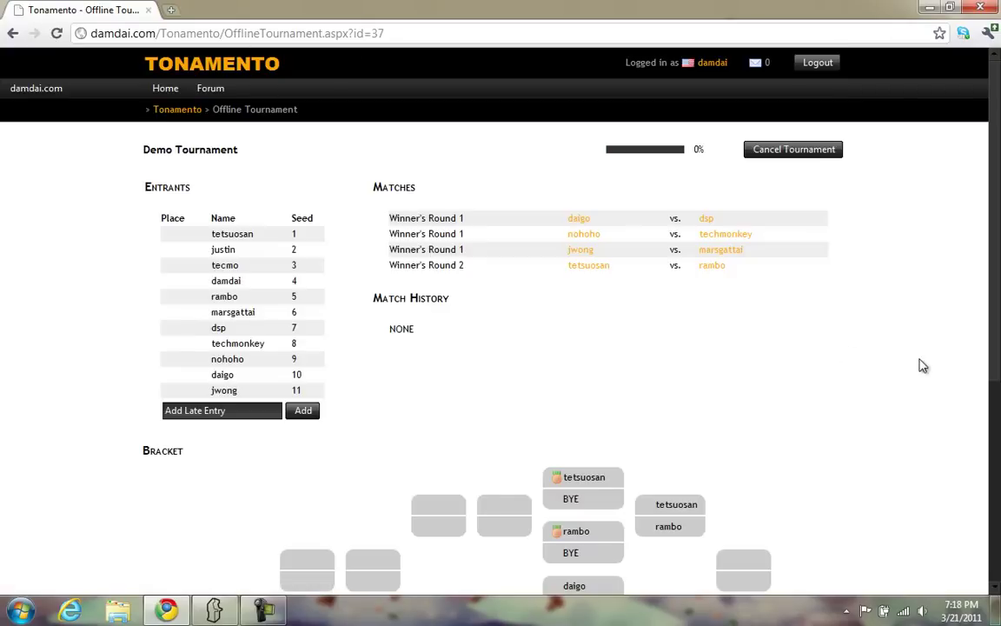
scroll(923, 365, down, 4)
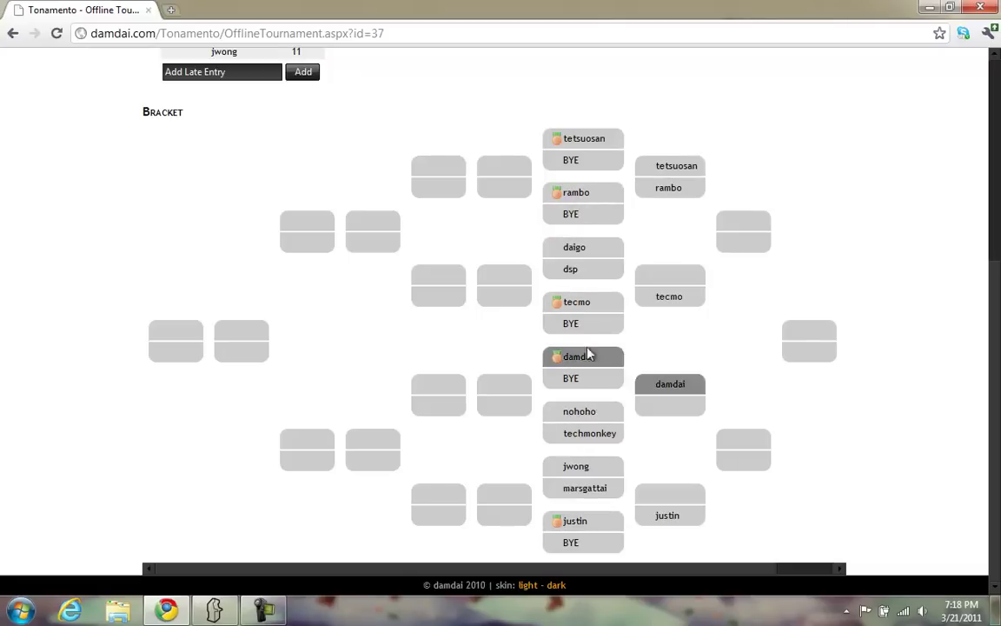
scroll(911, 288, up, 4)
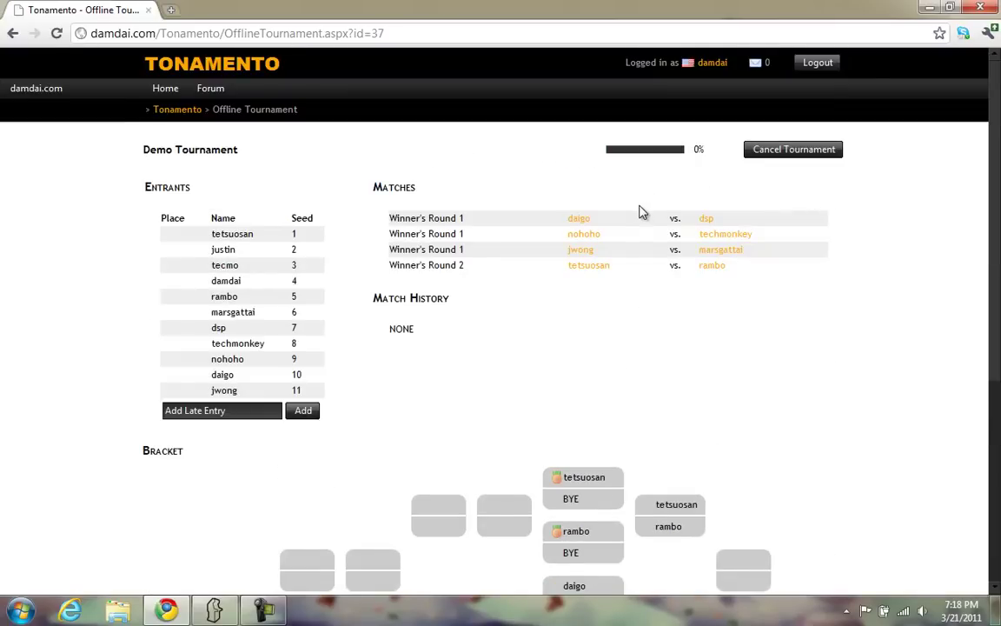
Record early-round winners: daigo, techmonkey, jwong, rambo, marsgattai, tecmo, nohoho and dsp
click(581, 221)
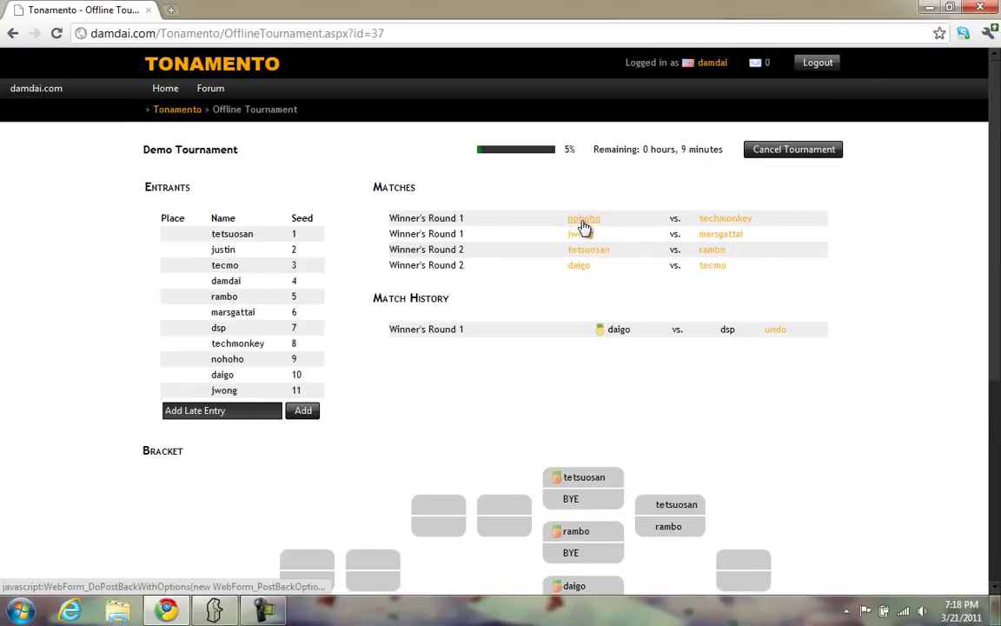
click(727, 224)
click(581, 220)
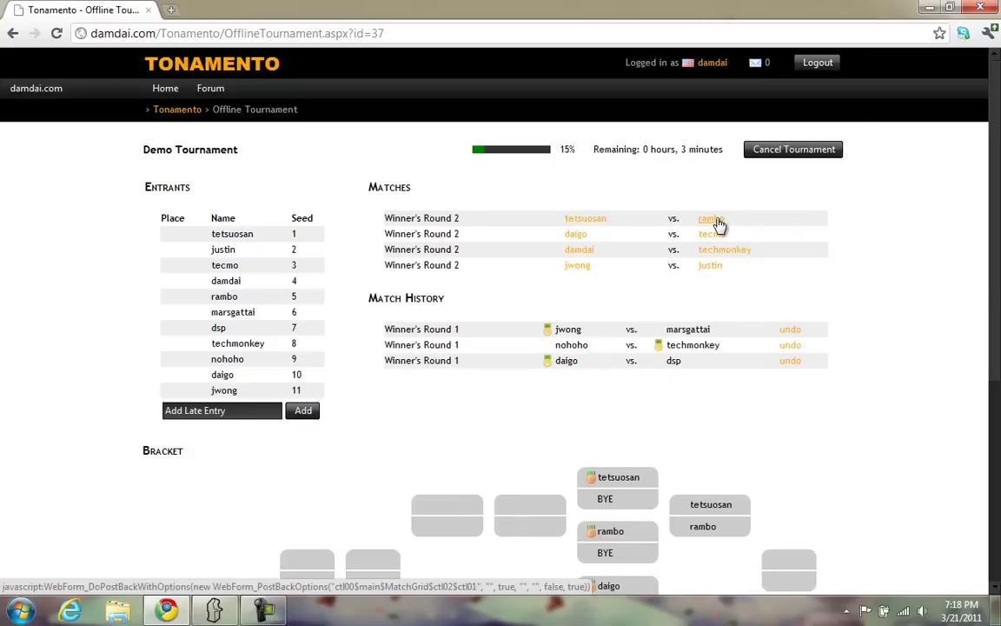
click(718, 222)
click(591, 219)
click(705, 224)
click(596, 223)
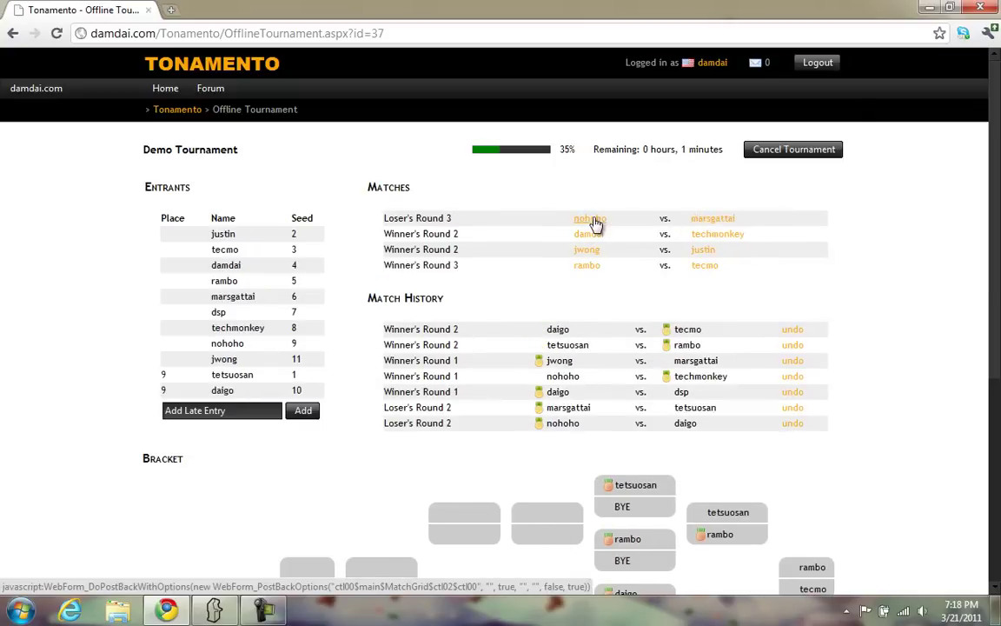
click(596, 224)
click(703, 220)
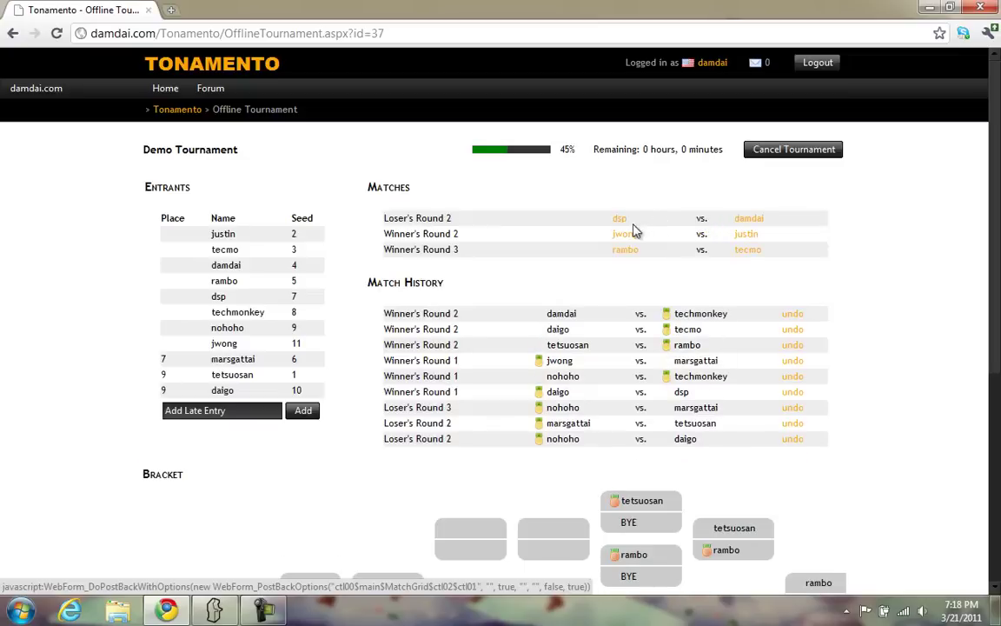
click(622, 224)
Play the remaining rounds through the finals, with rambo beating techmonkey in the Grand Final
click(626, 225)
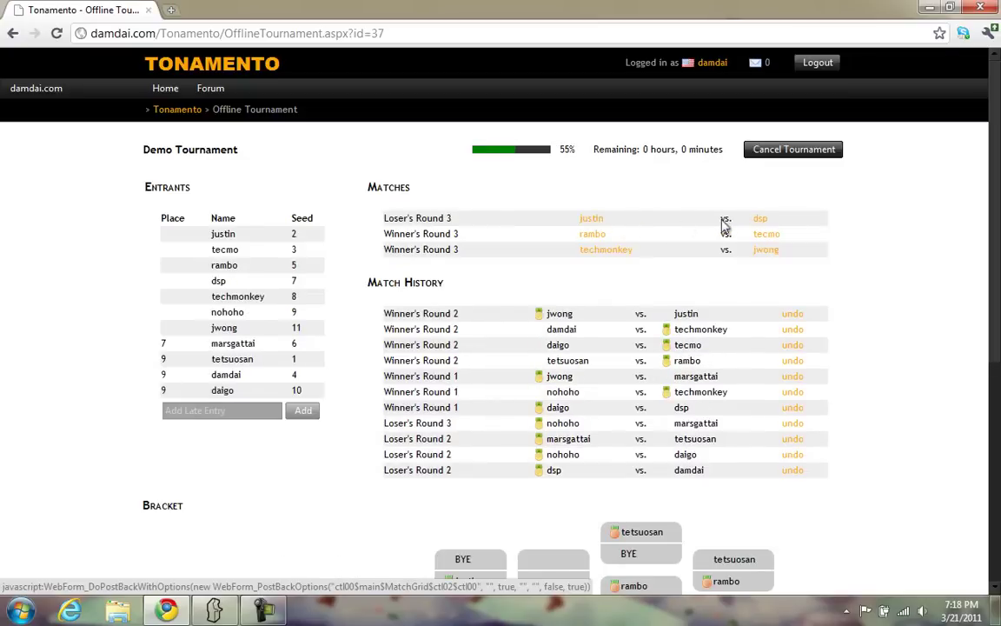
click(764, 222)
click(592, 222)
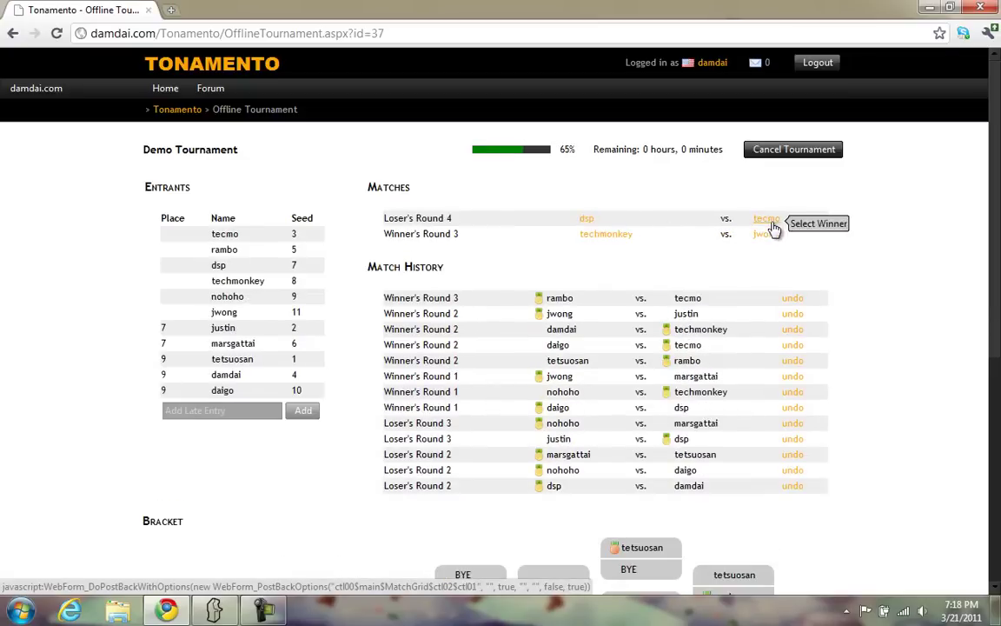
click(770, 222)
click(617, 226)
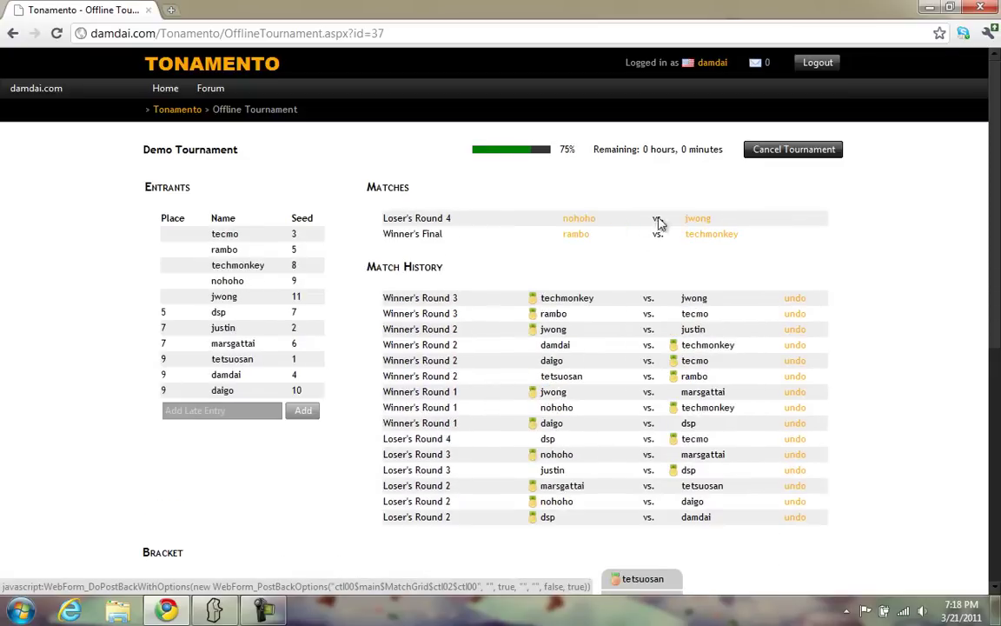
click(700, 219)
click(704, 222)
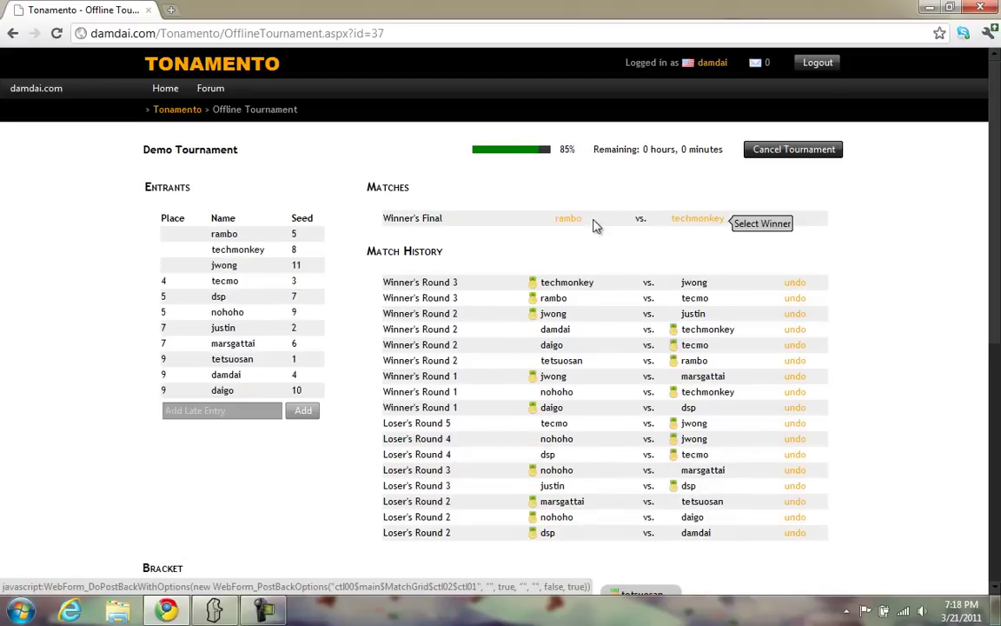
click(581, 224)
click(687, 222)
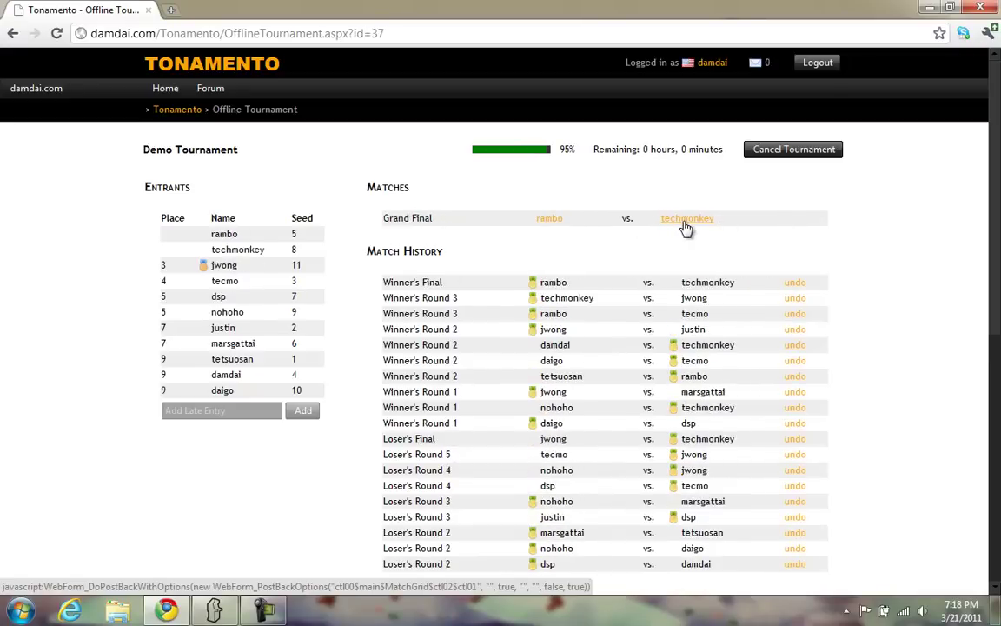
click(541, 220)
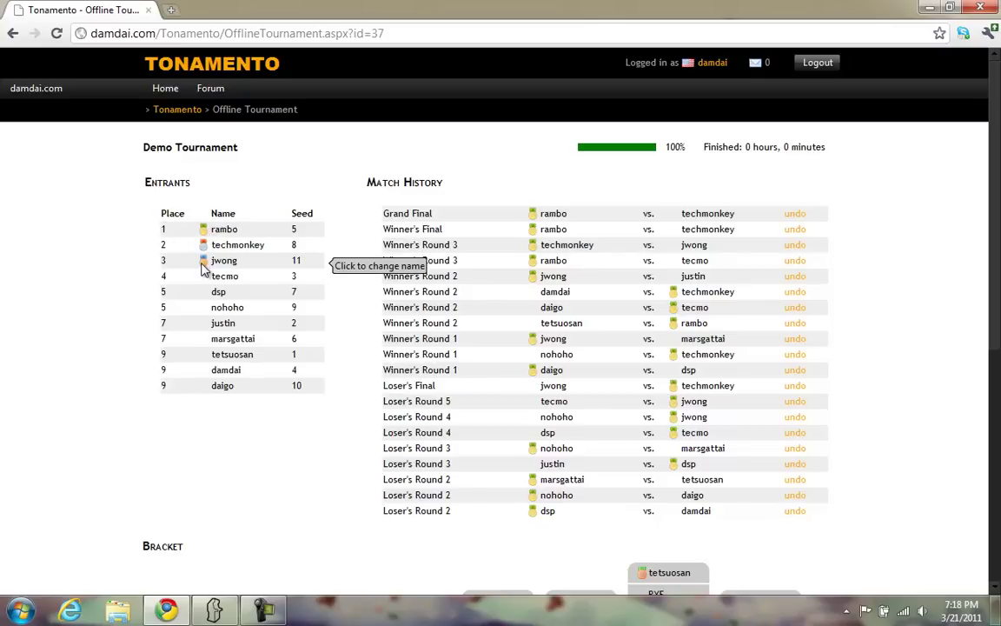
scroll(931, 206, down, 5)
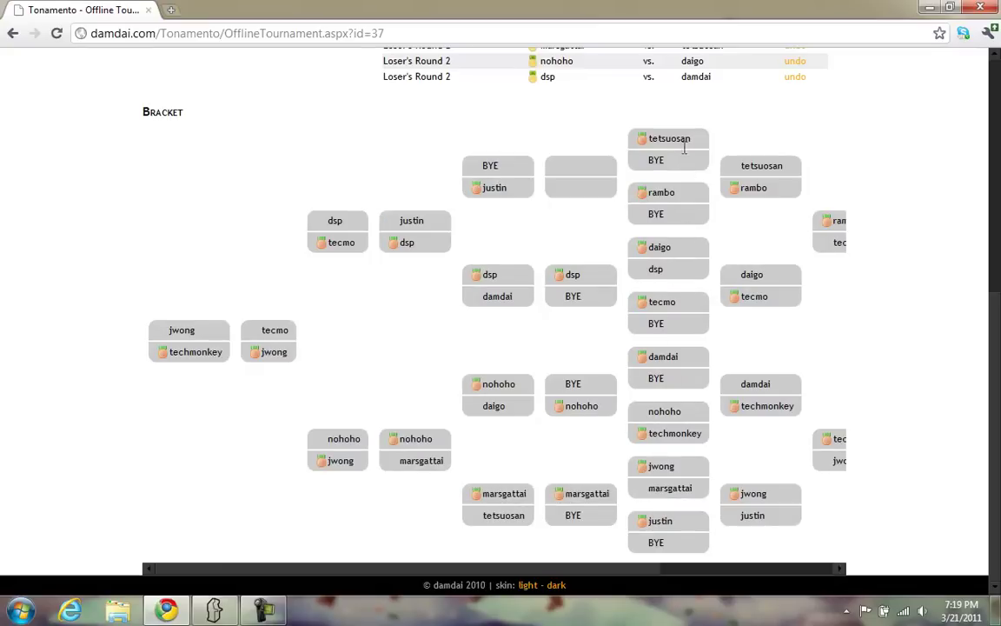
scroll(855, 207, up, 5)
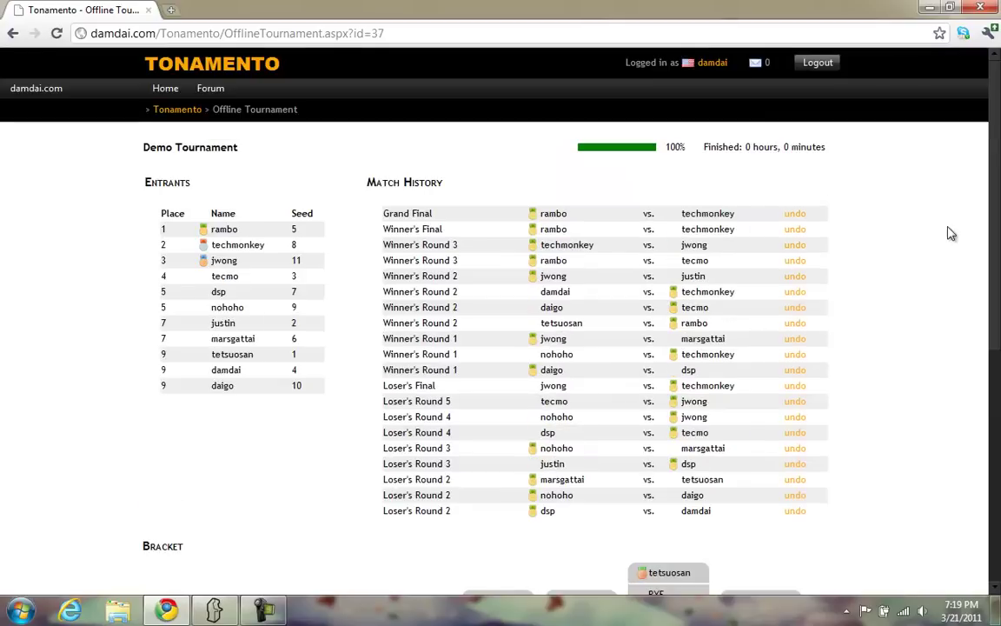
Go via the user profile page back to the home page listing four tournaments
click(715, 66)
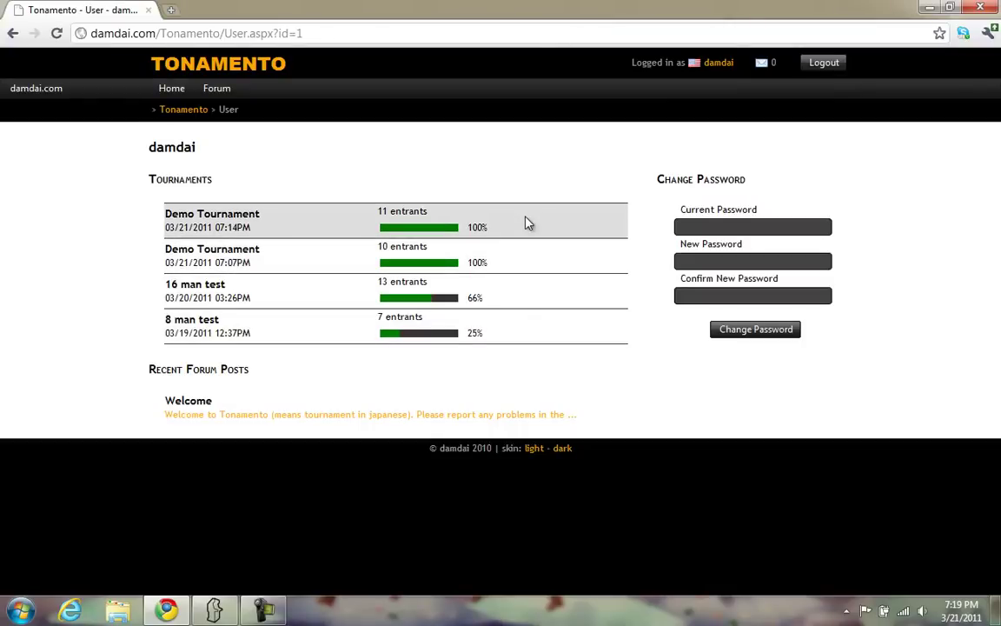
click(248, 63)
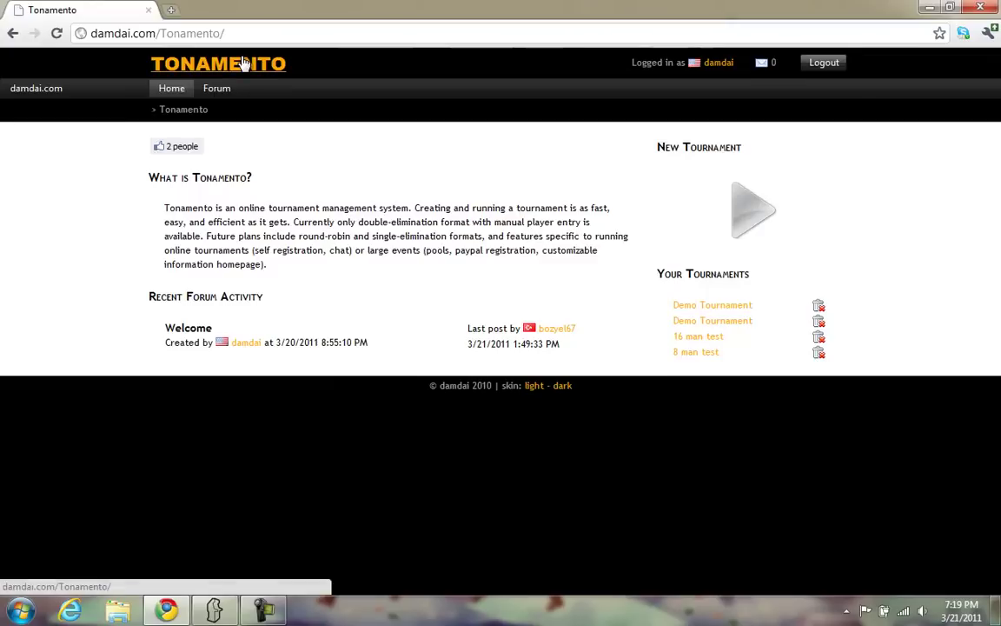